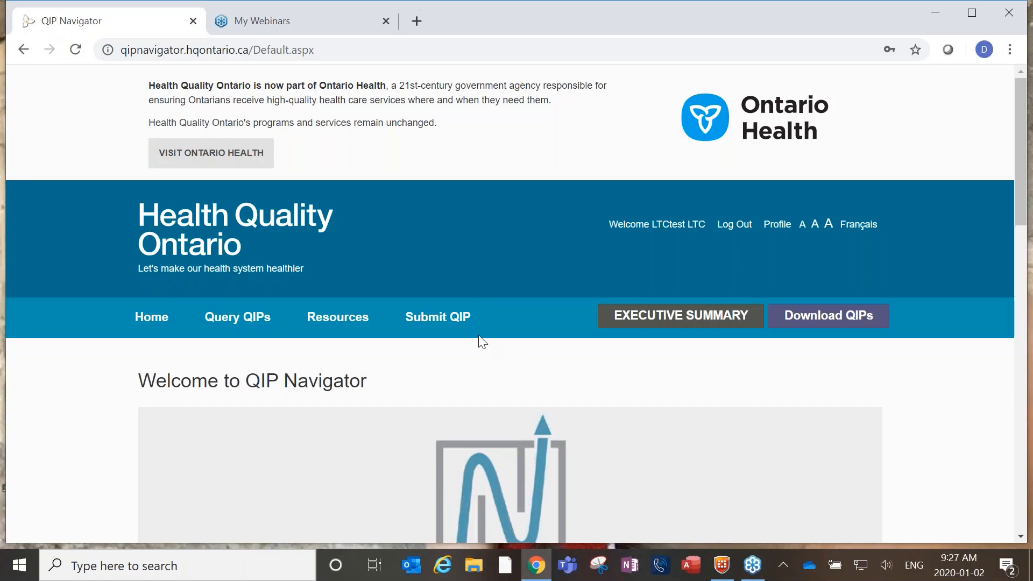
Open the 2020/21 Quality Improvement Plan for Ontario Long Term Care Homes for editing from the QIP submission list
click(429, 318)
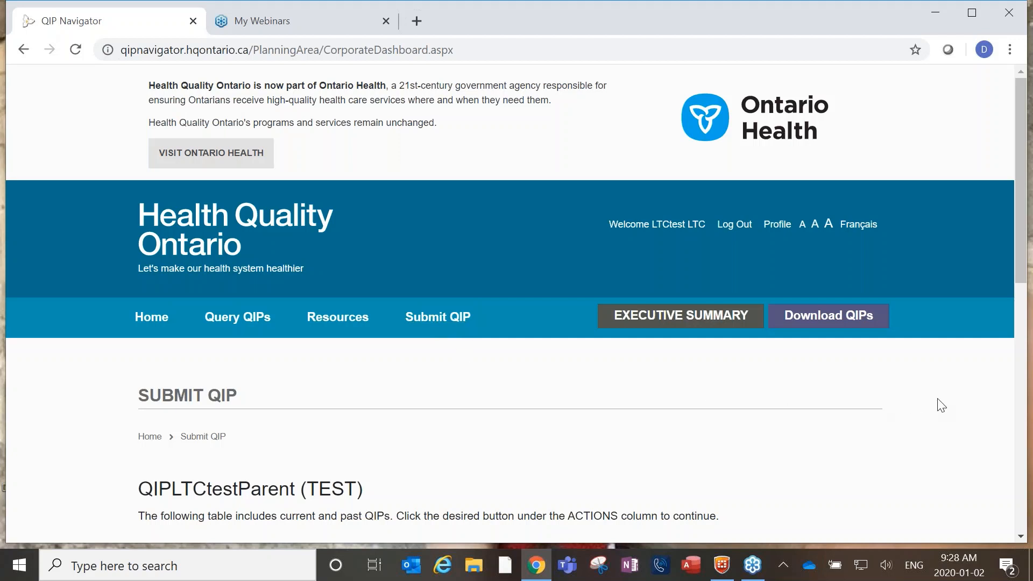
scroll(941, 405, down, 6)
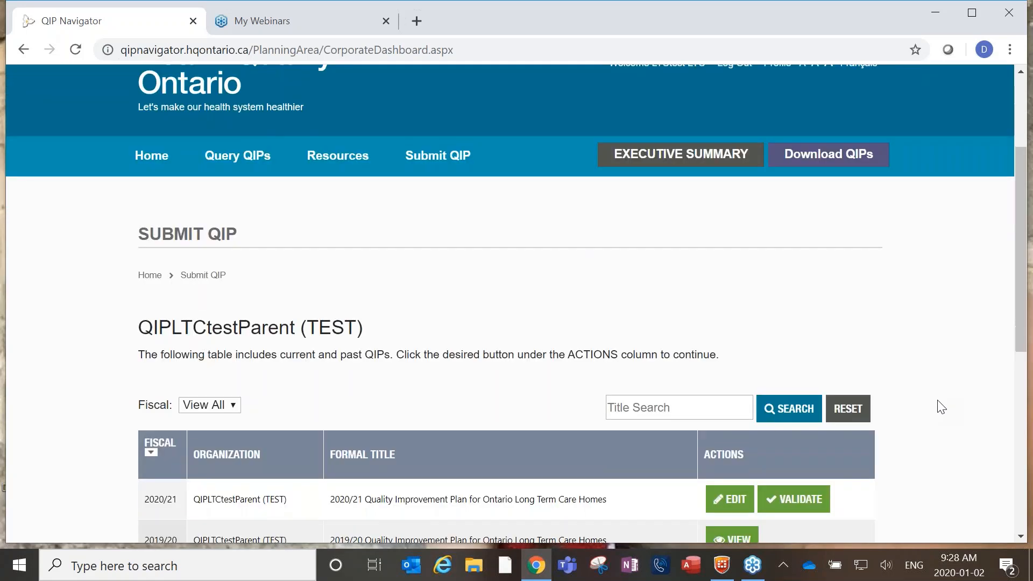
scroll(940, 407, down, 2)
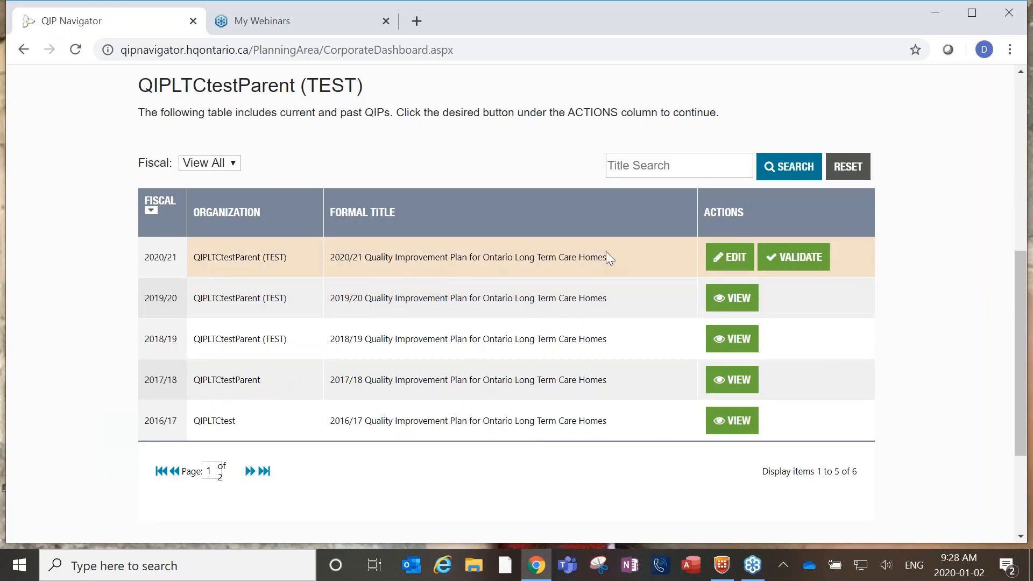
click(730, 263)
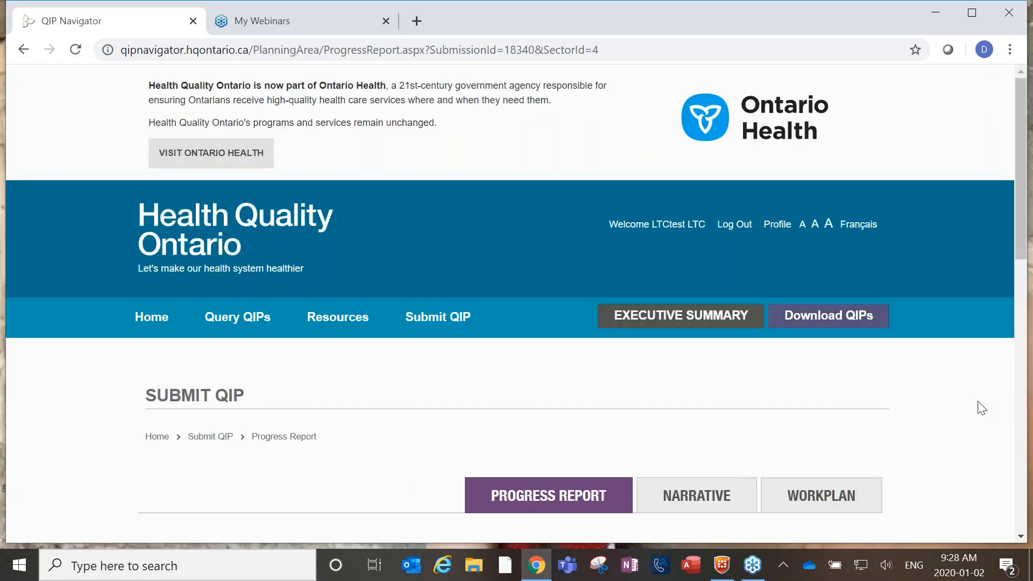
Export the blank Progress Report template and open the downloaded Word document
scroll(979, 408, down, 1)
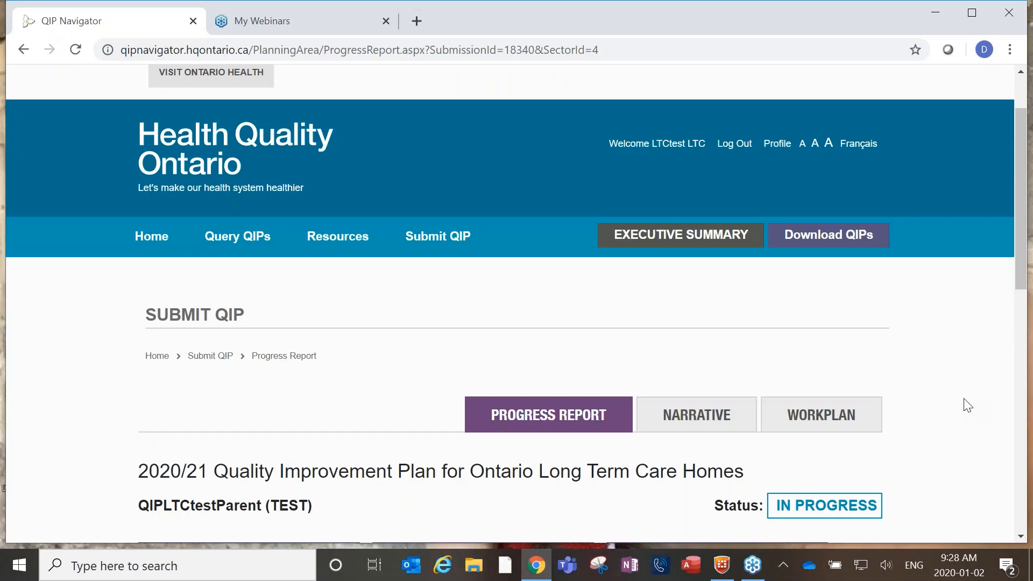
scroll(968, 406, down, 3)
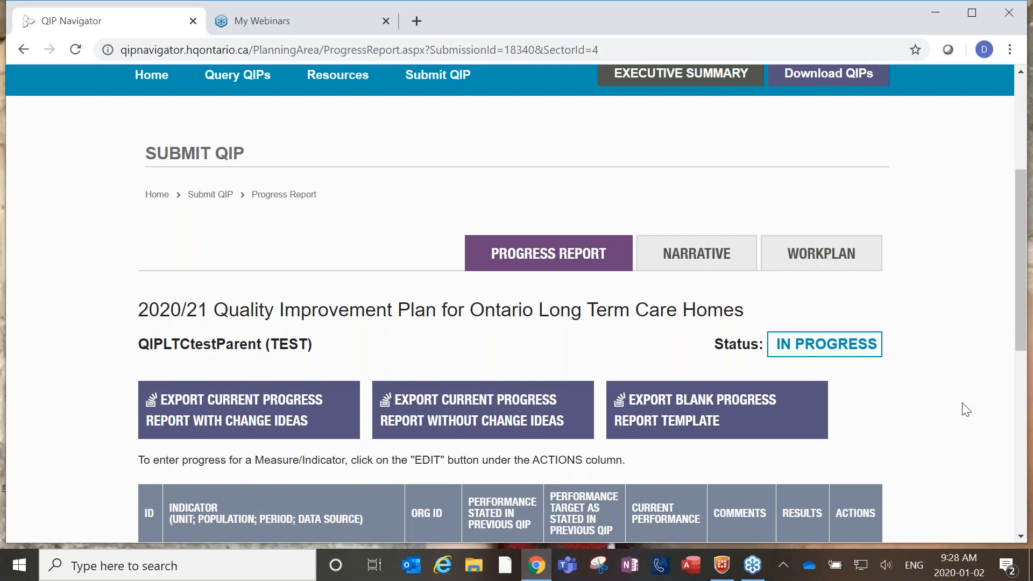
mouse_move(702, 422)
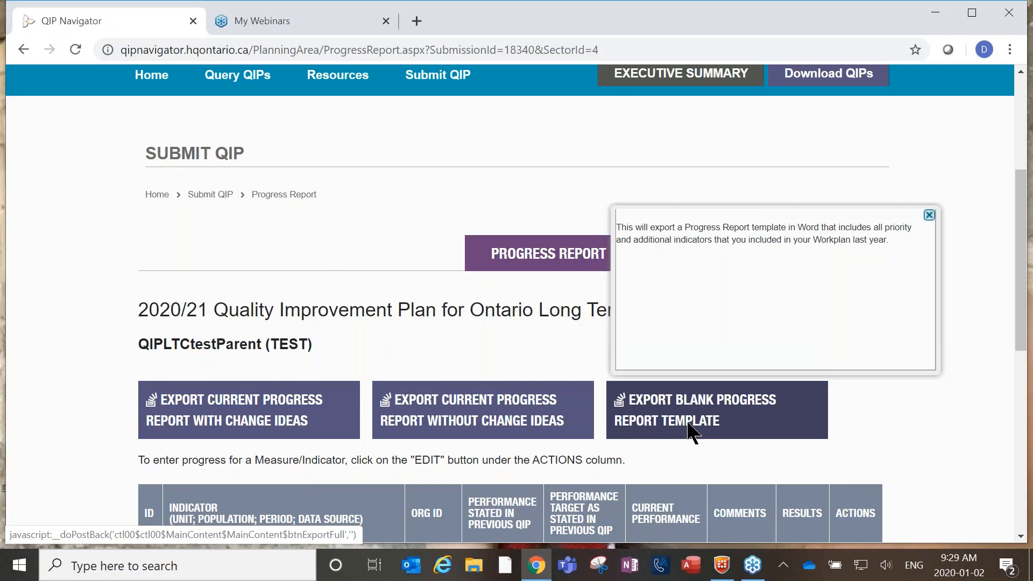
click(691, 430)
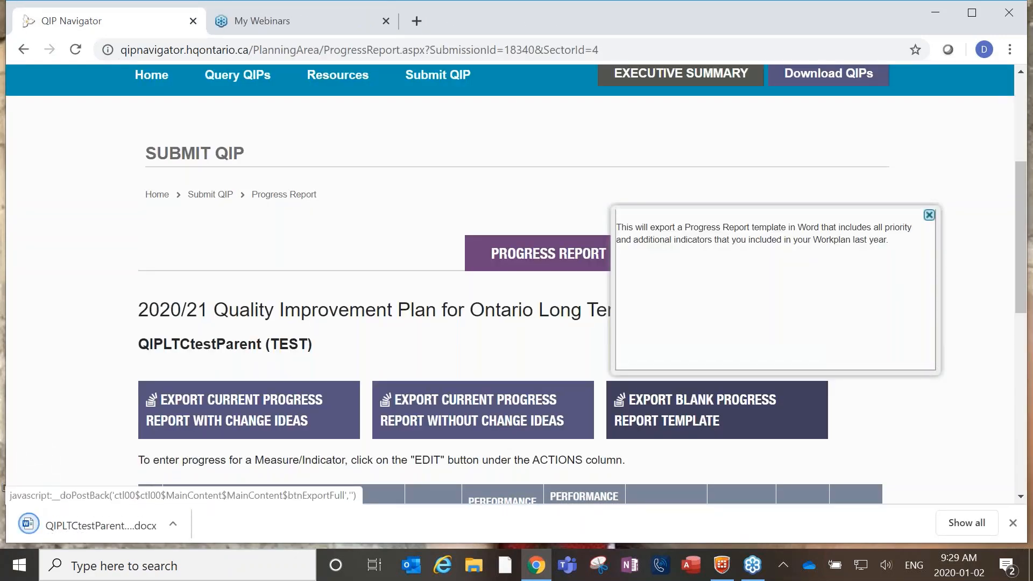
click(105, 525)
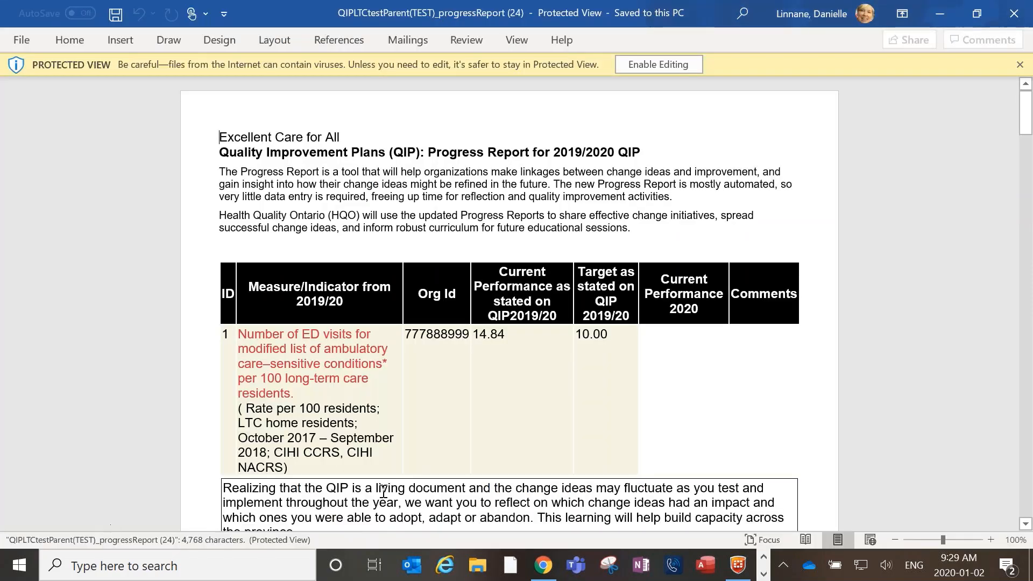
Examine the indicator tables and change idea sections in the exported Progress Report template and close the document
scroll(971, 403, down, 5)
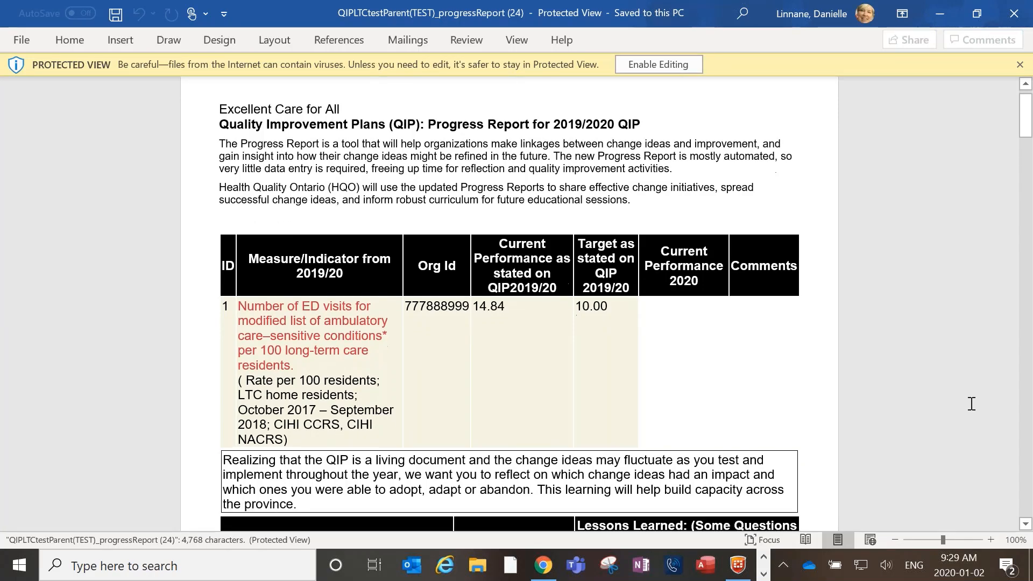
scroll(971, 404, down, 2)
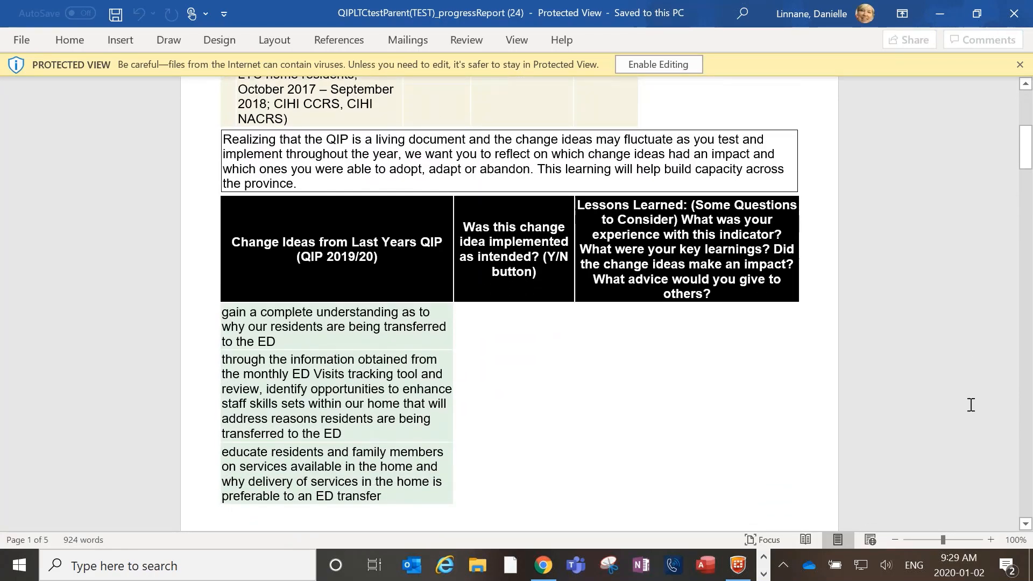
scroll(971, 404, down, 3)
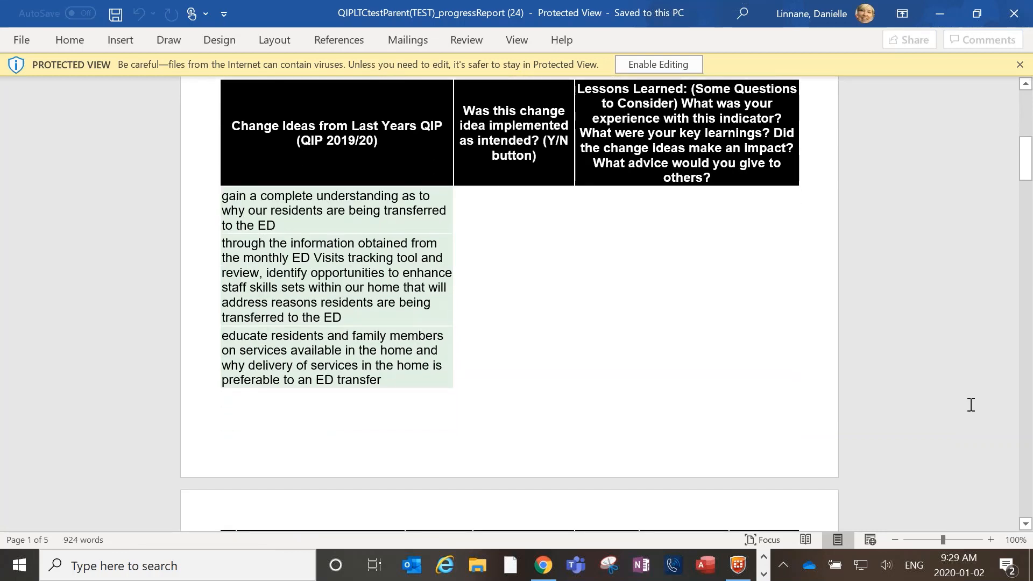
scroll(971, 405, down, 4)
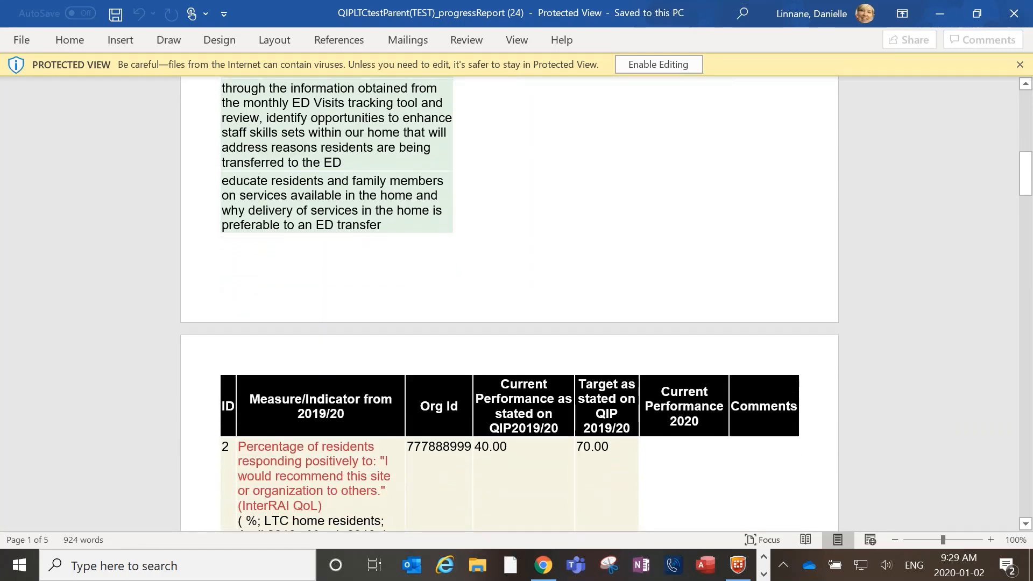
scroll(971, 404, down, 2)
scroll(509, 304, down, 1)
scroll(970, 405, down, 3)
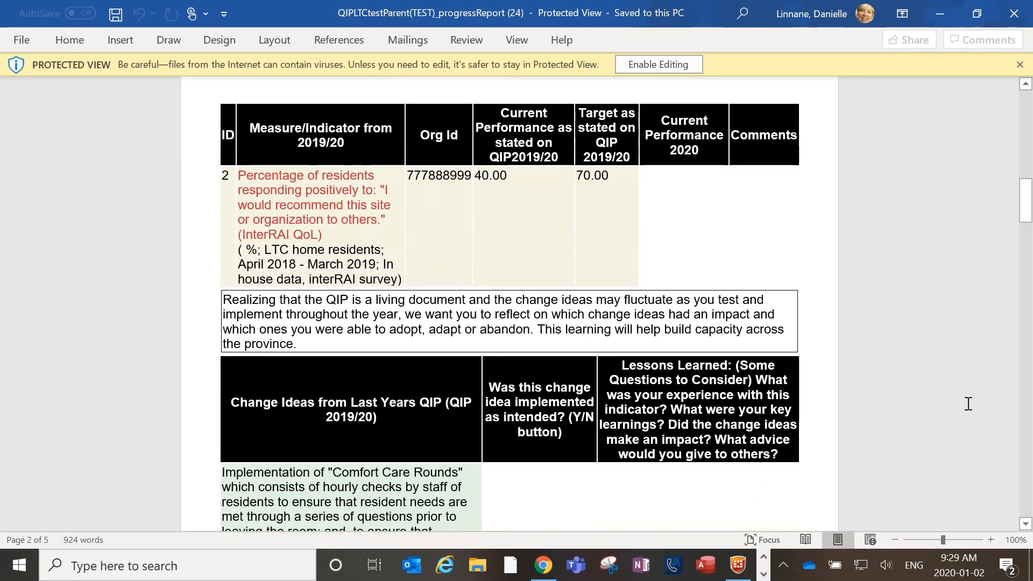
scroll(969, 404, up, 3)
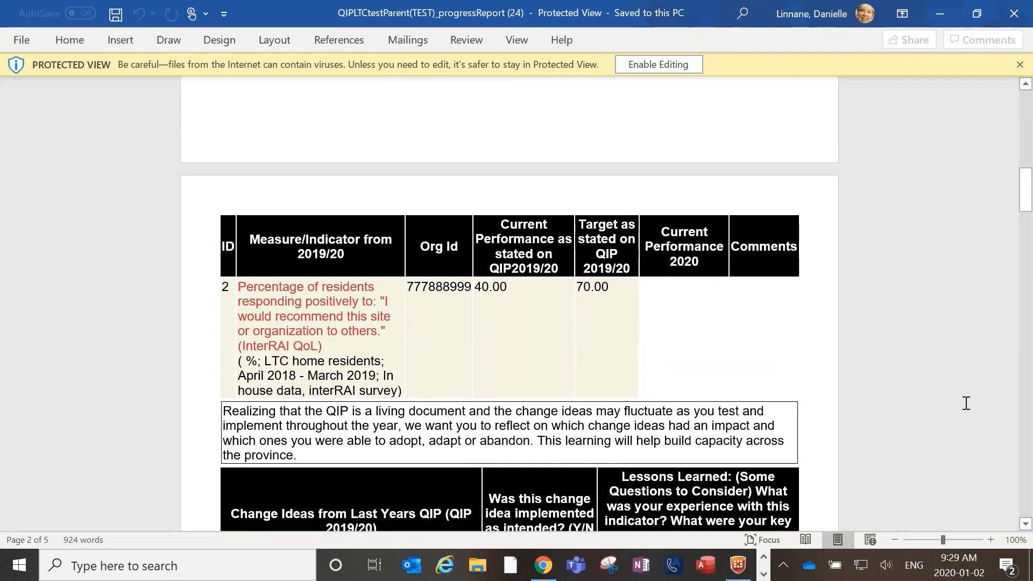
scroll(966, 403, up, 5)
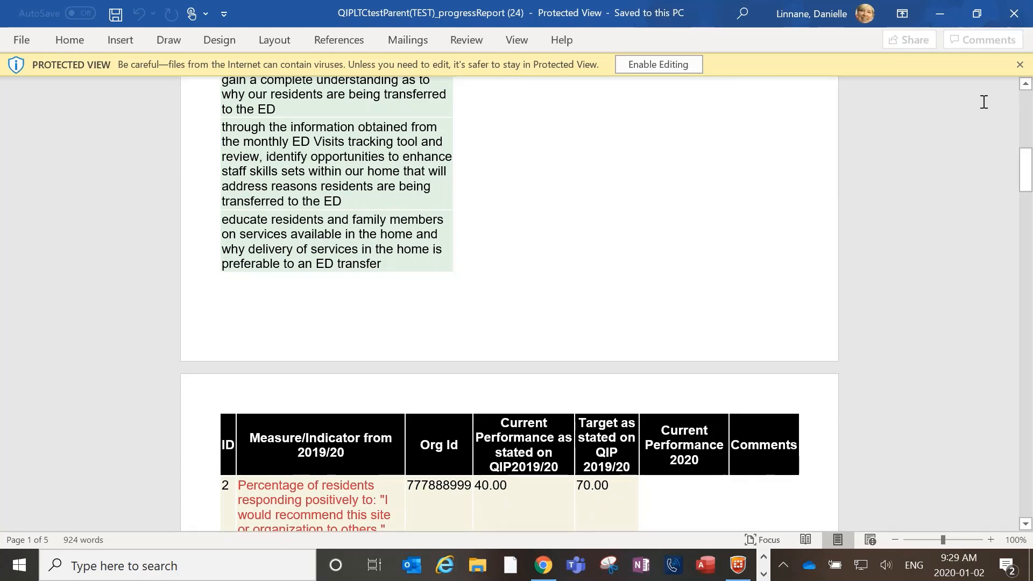
click(1016, 19)
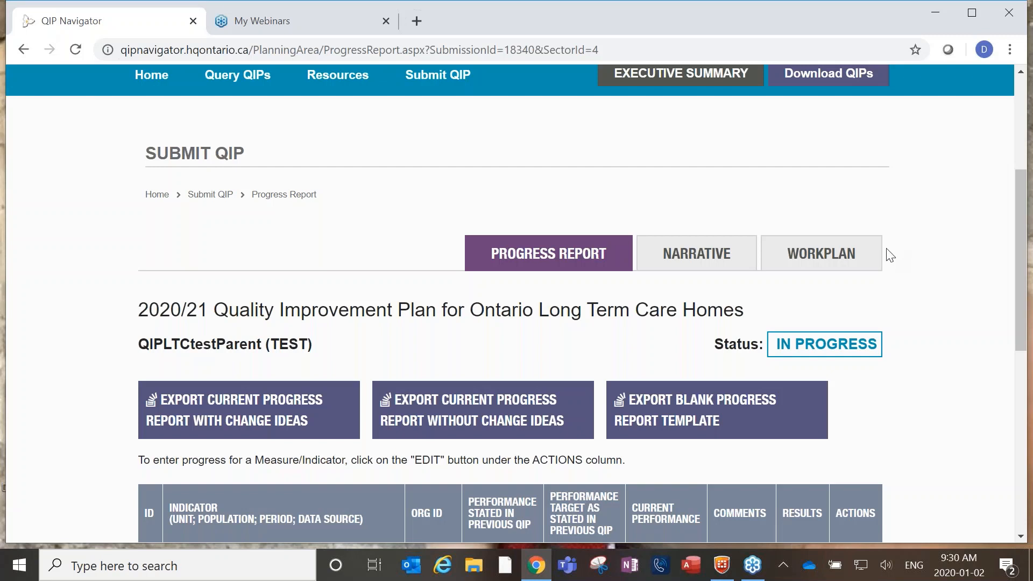
Open the progress entry for the ED visits indicator and try to add a new change idea below last year's ideas
scroll(888, 255, down, 5)
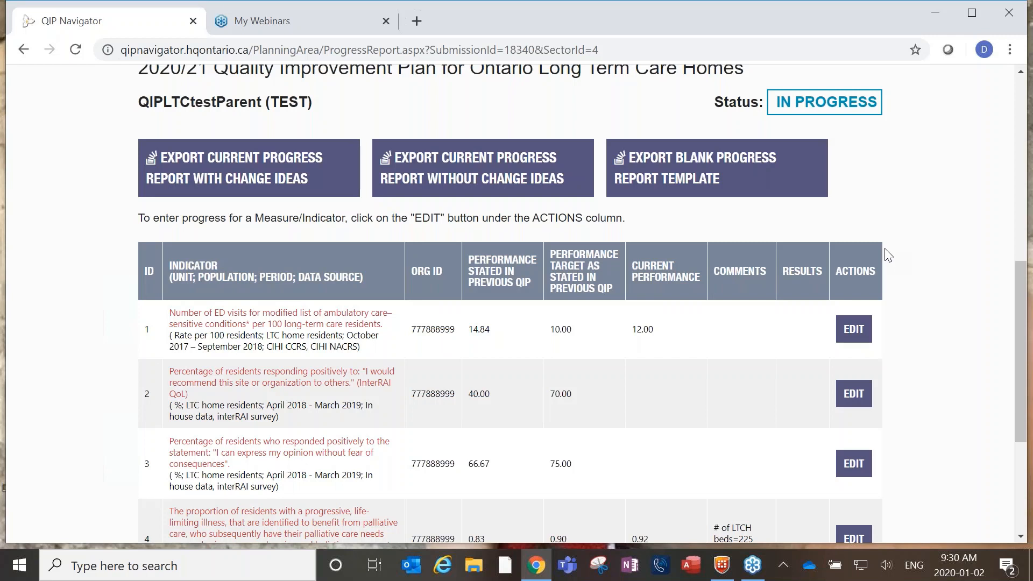
click(854, 330)
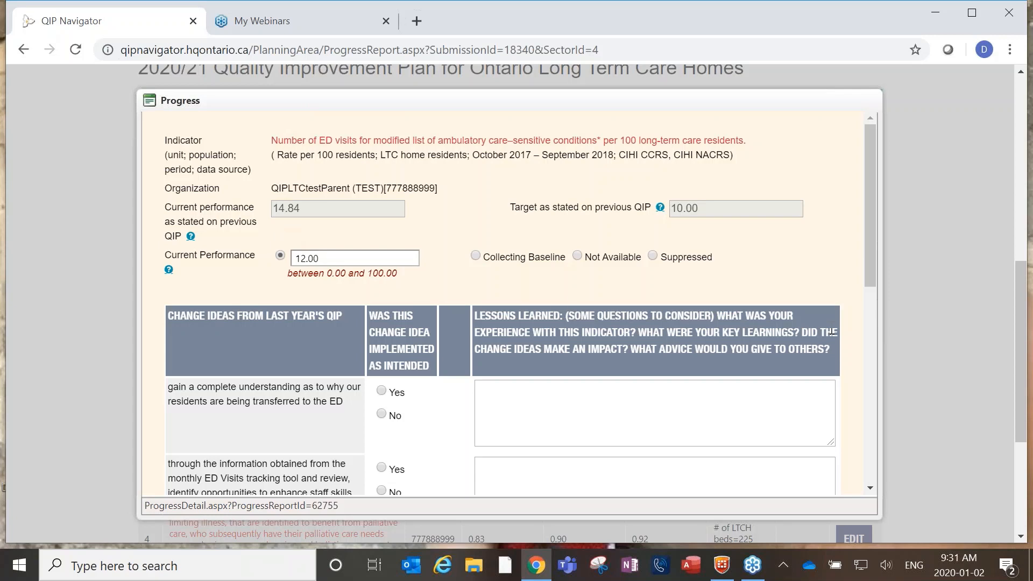
scroll(942, 327, down, 3)
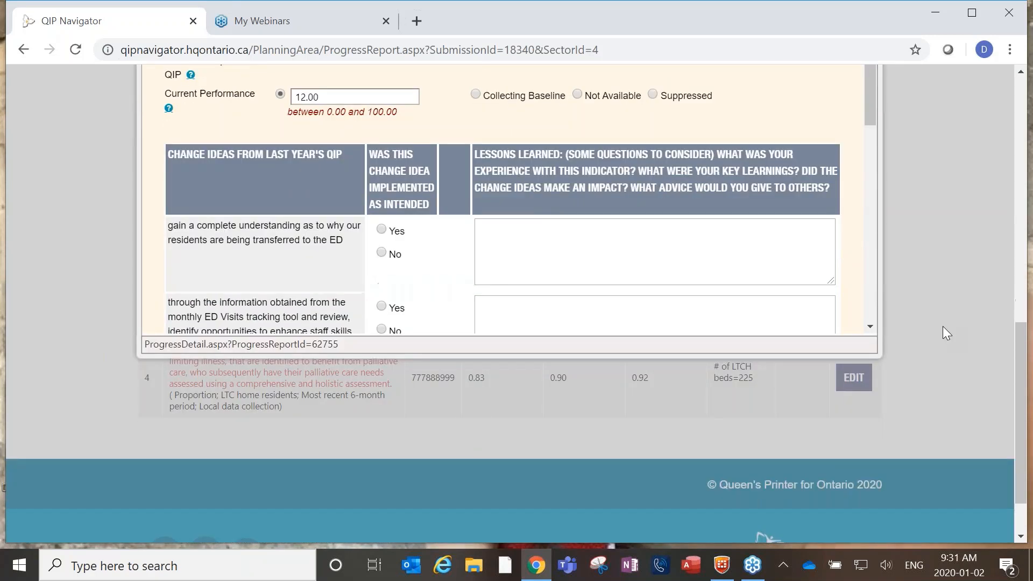
drag(867, 102, 876, 133)
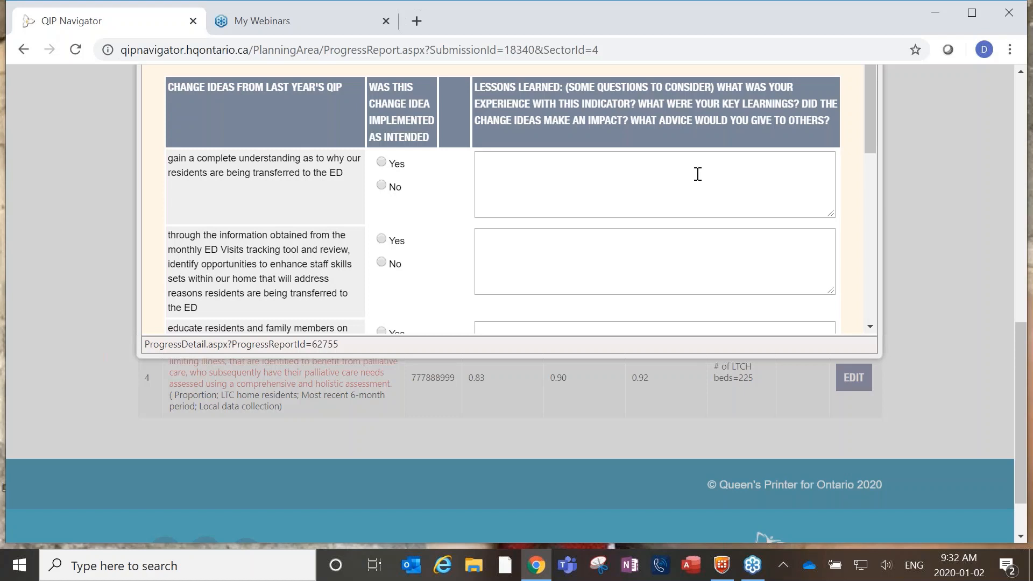
scroll(698, 174, down, 5)
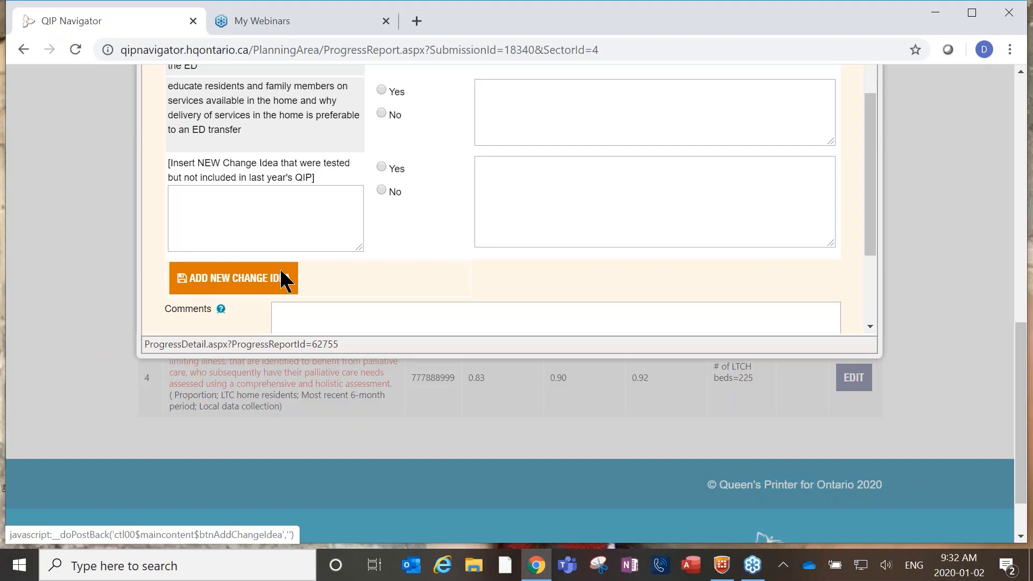
click(234, 273)
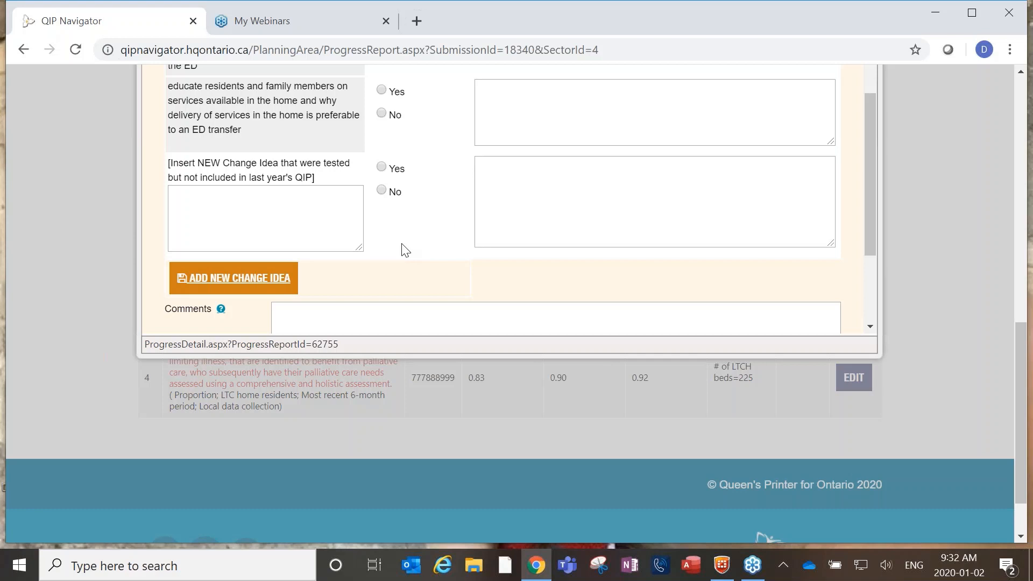
Read the help guidance for the Comments field through to its last topic and close it
scroll(405, 250, down, 2)
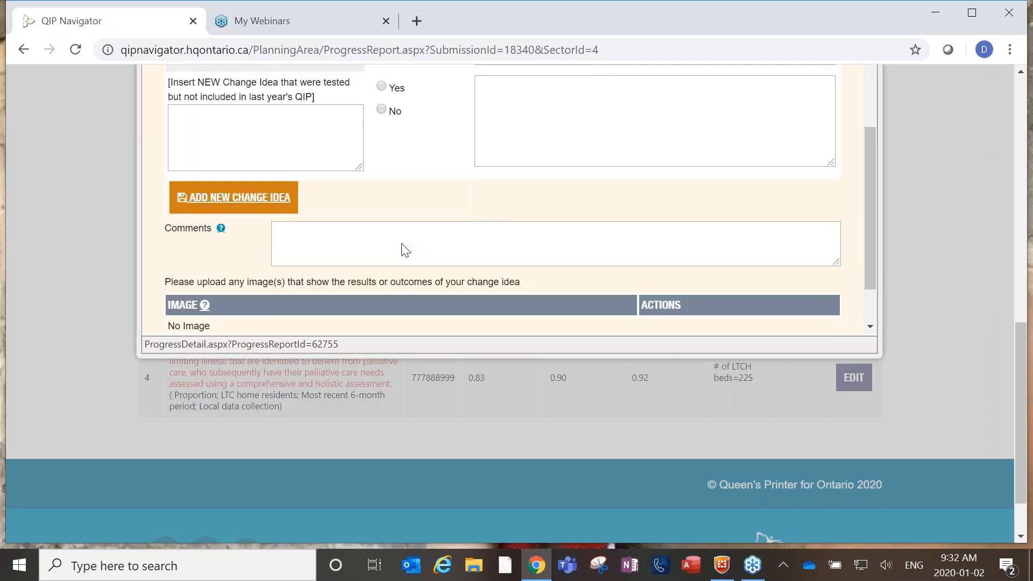
click(220, 228)
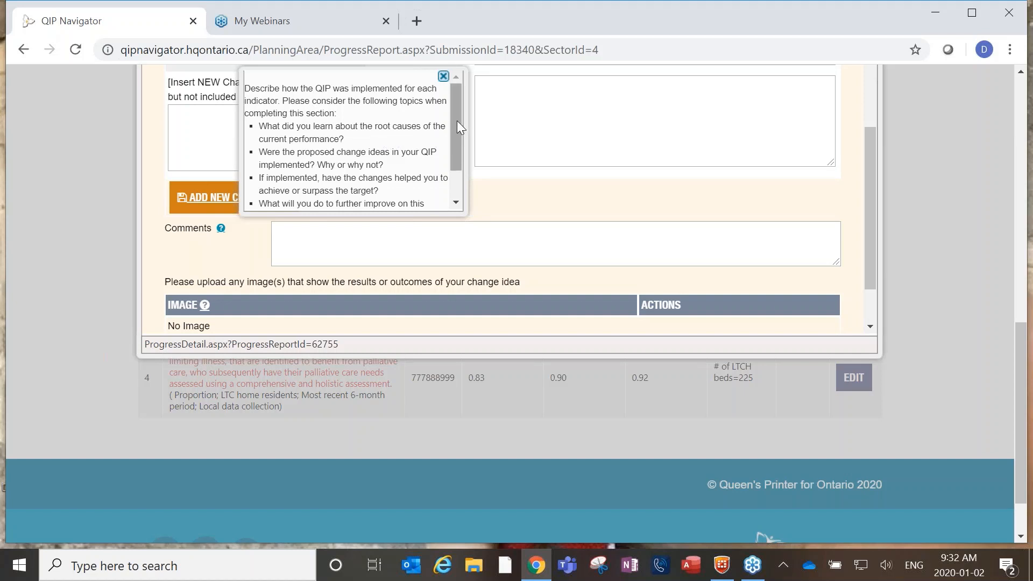
drag(457, 120, 460, 147)
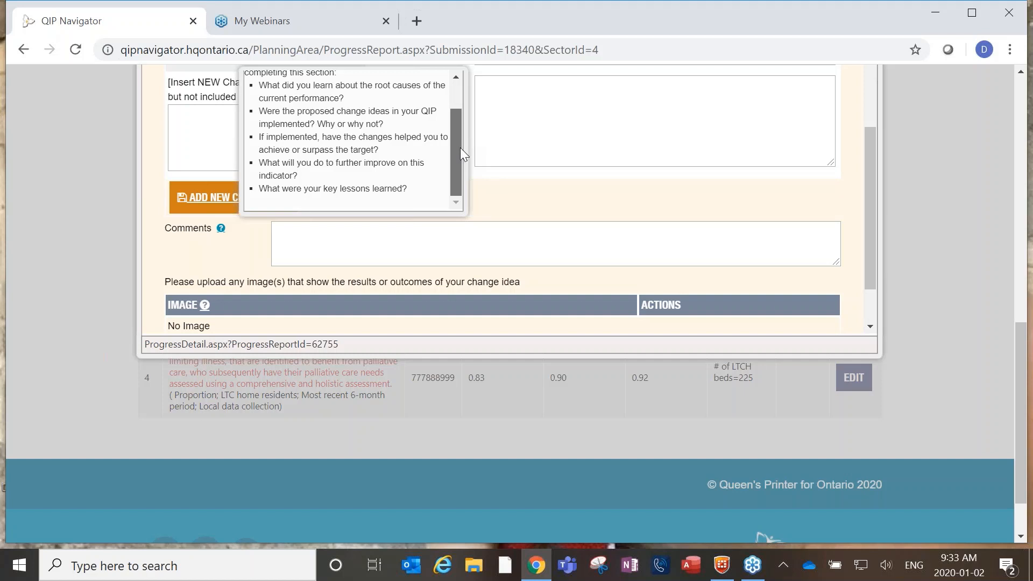
scroll(460, 140, up, 2)
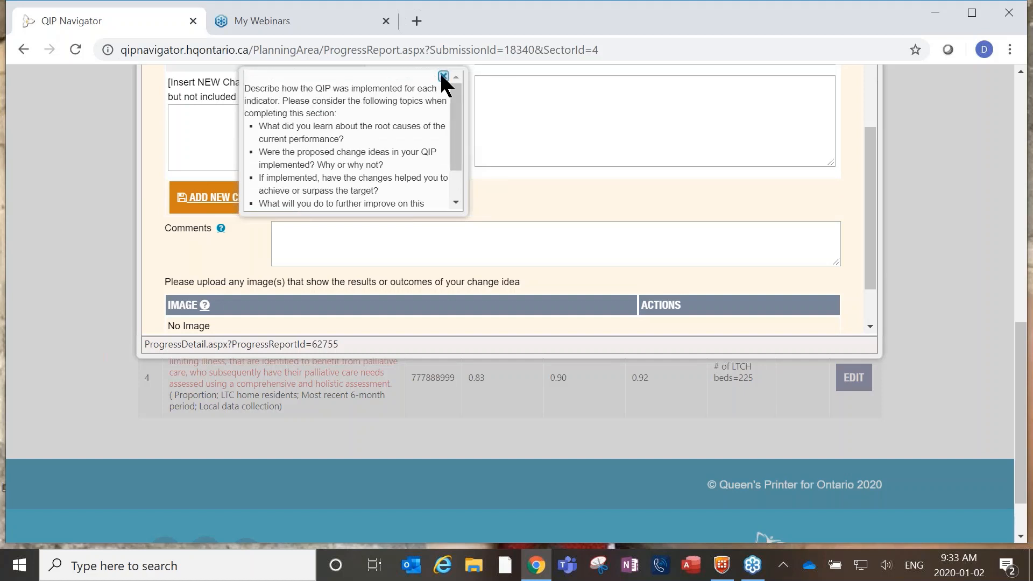
click(443, 76)
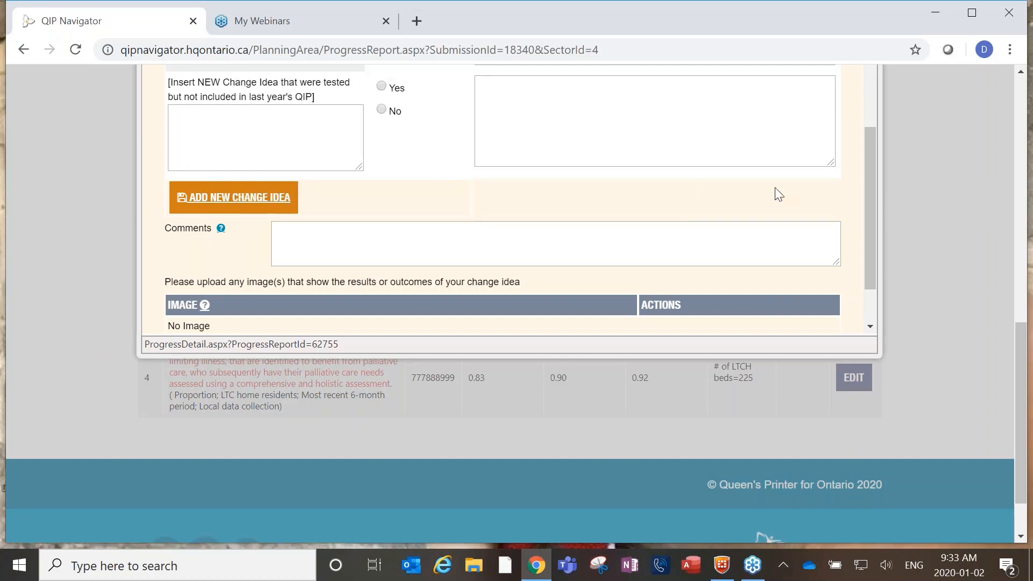
Upload the image "sample run chart.png" from the Desktop to the ED visits indicator's progress entry
drag(870, 190, 872, 196)
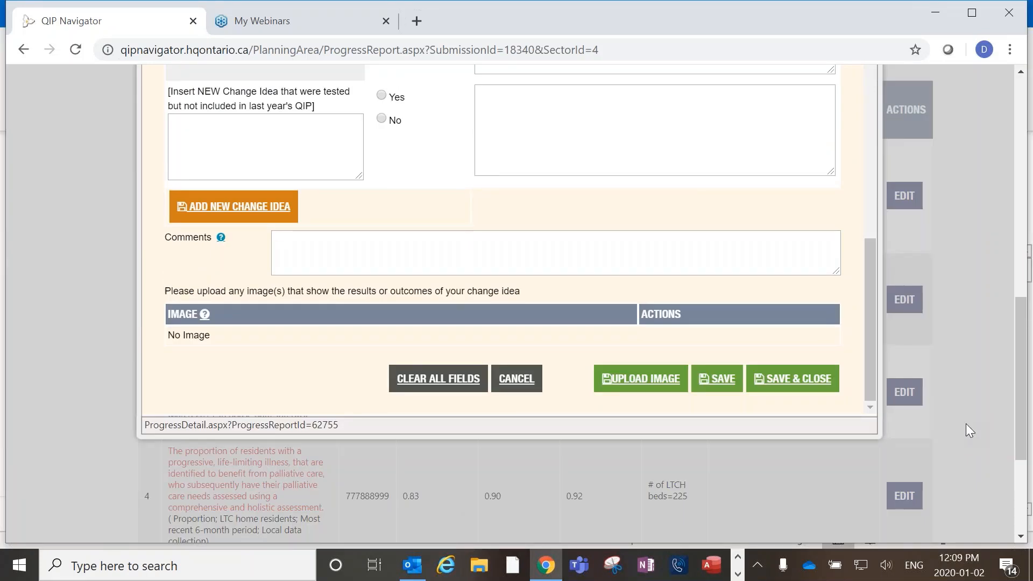
click(638, 382)
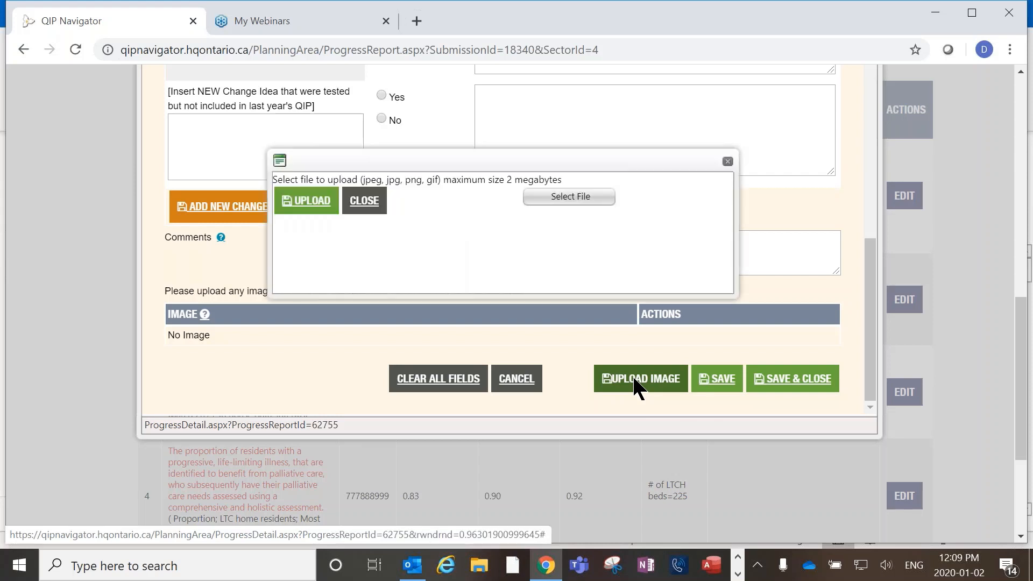
click(570, 197)
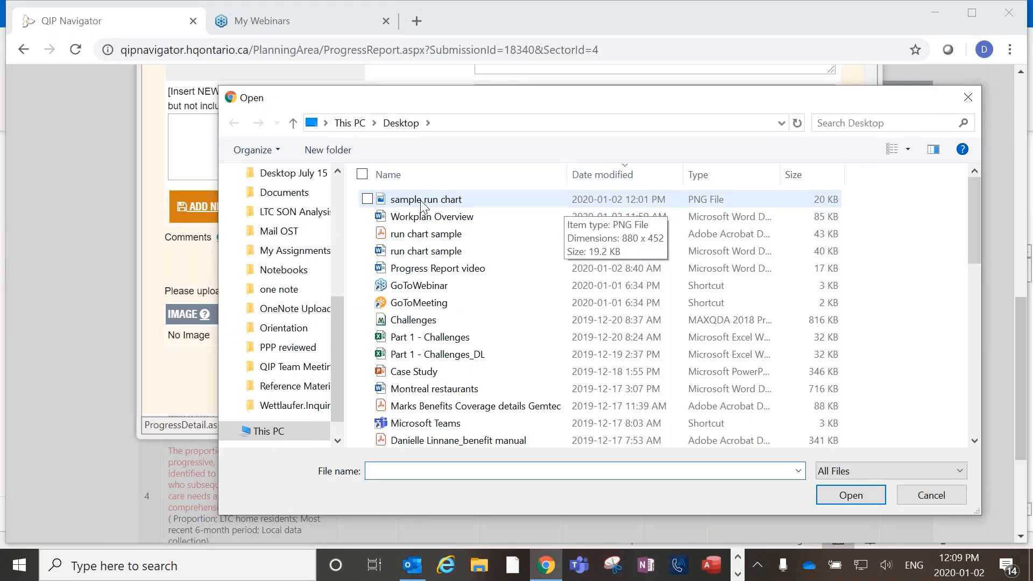
click(422, 203)
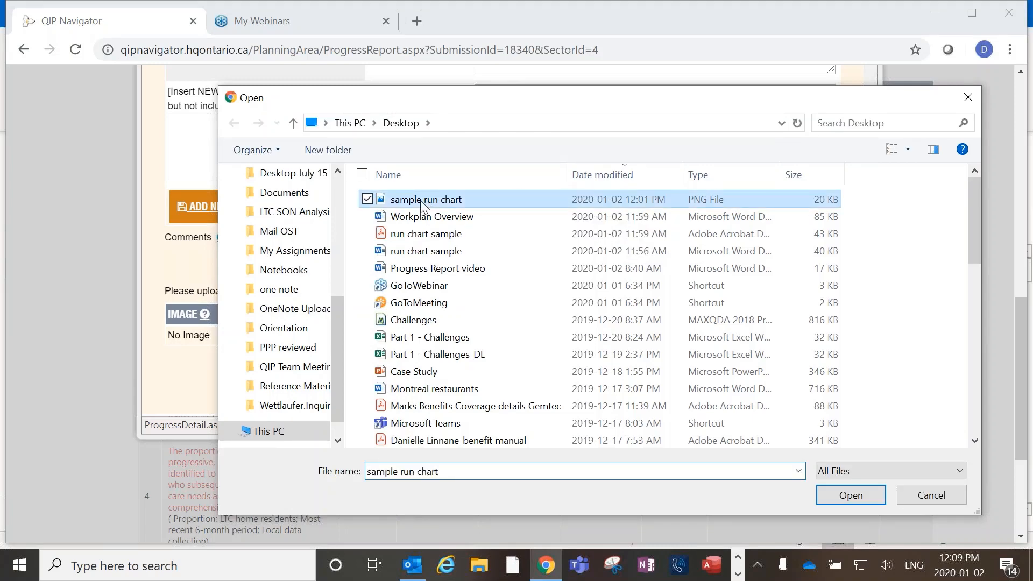
click(864, 498)
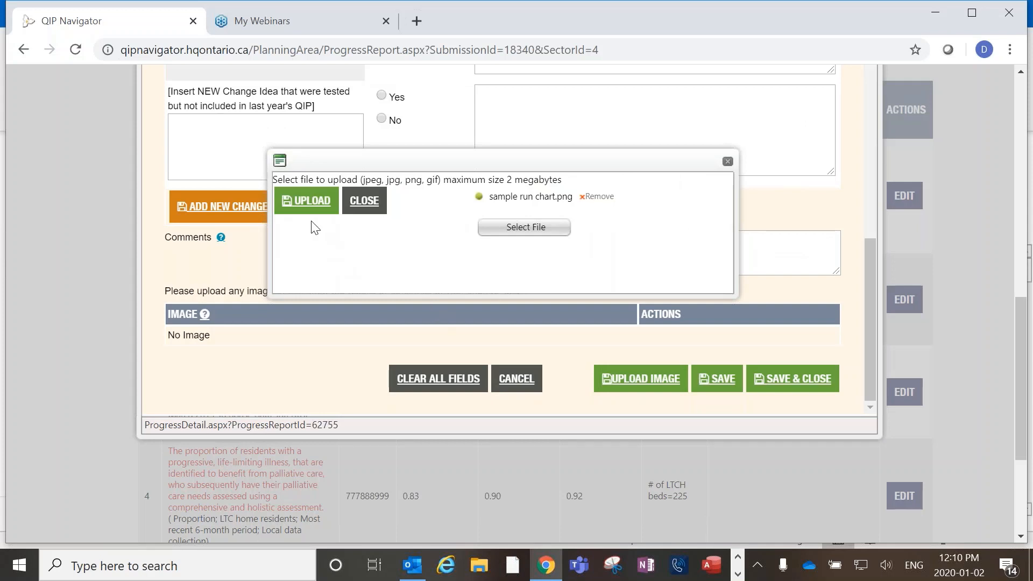
click(305, 204)
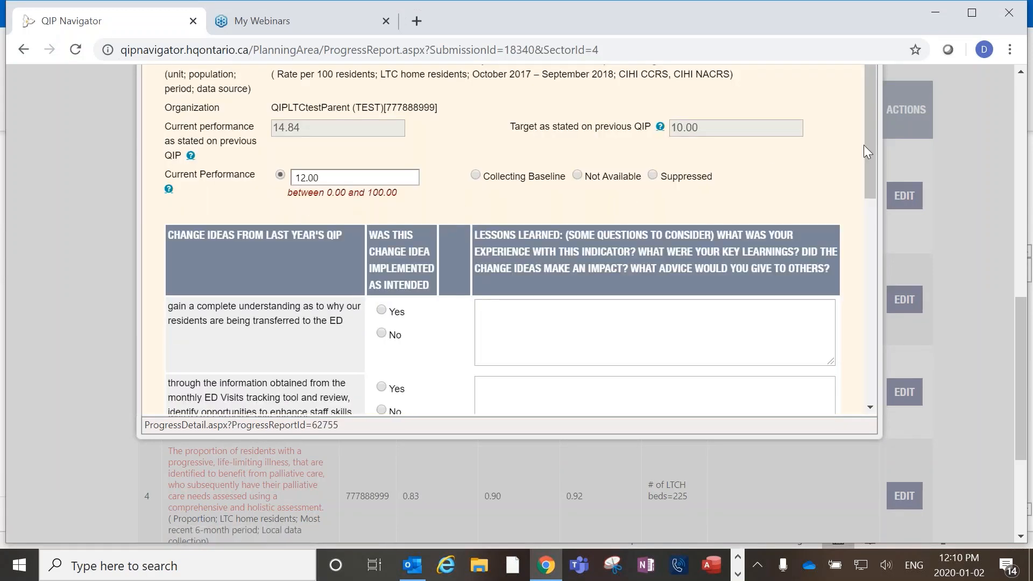
drag(867, 143, 864, 363)
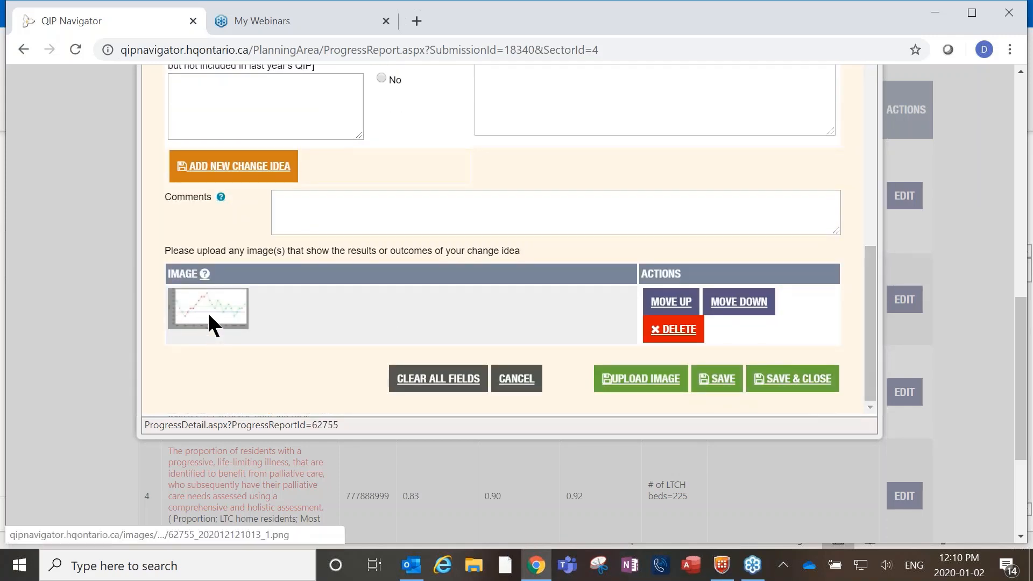
Save and close the ED visits indicator's progress entry, returning to the Progress Report's indicator table
click(791, 376)
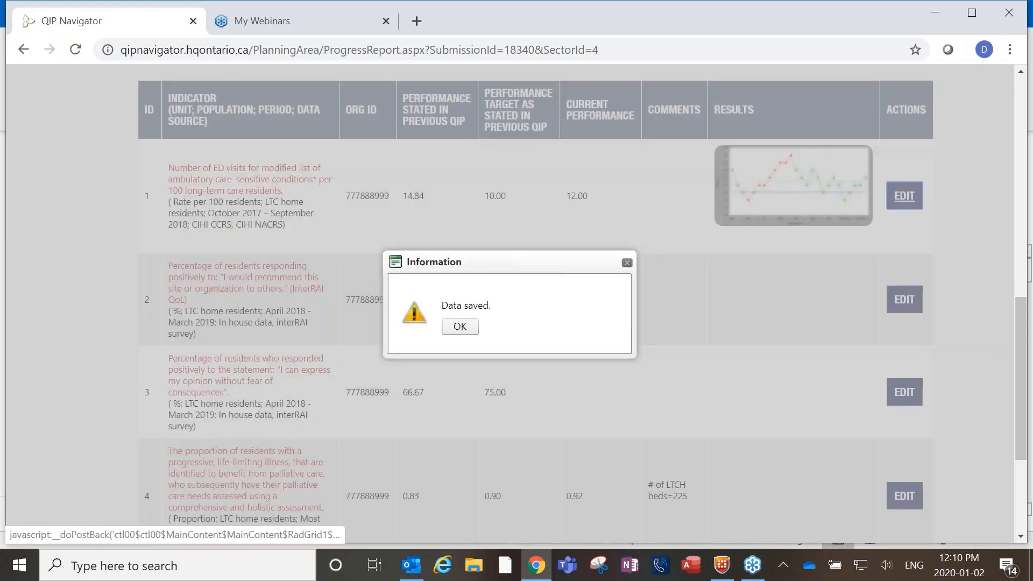
click(460, 326)
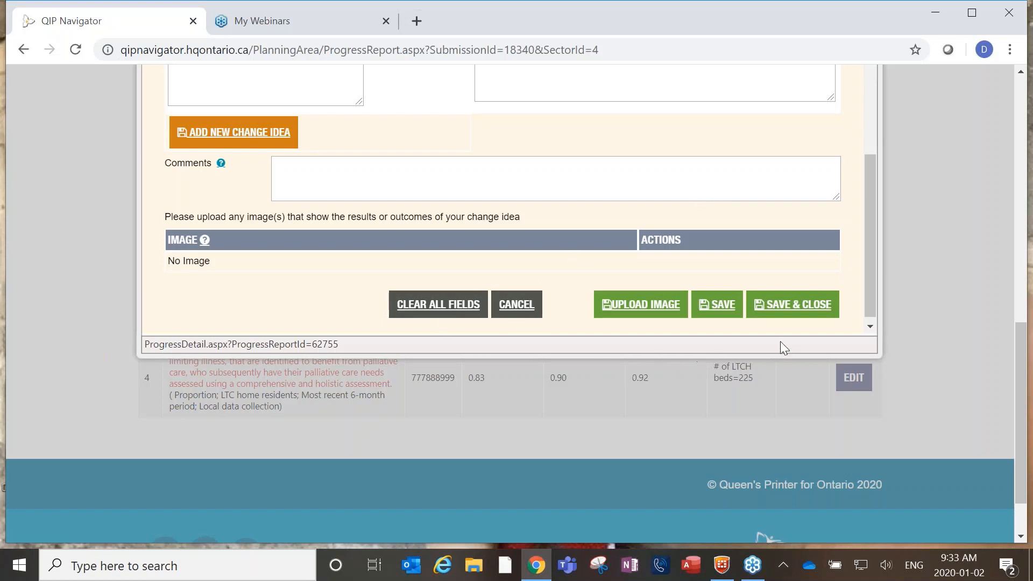
click(795, 303)
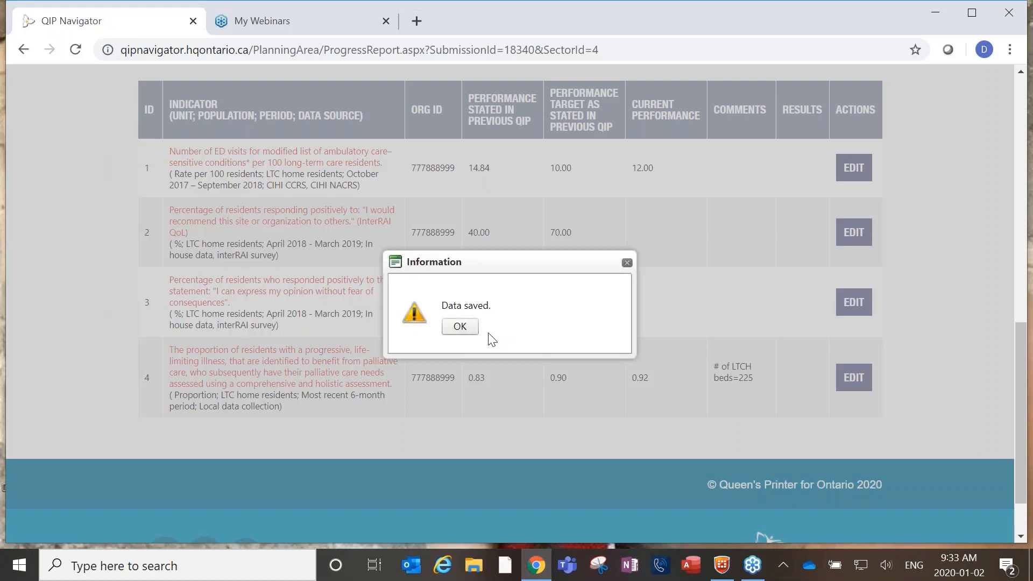
click(449, 327)
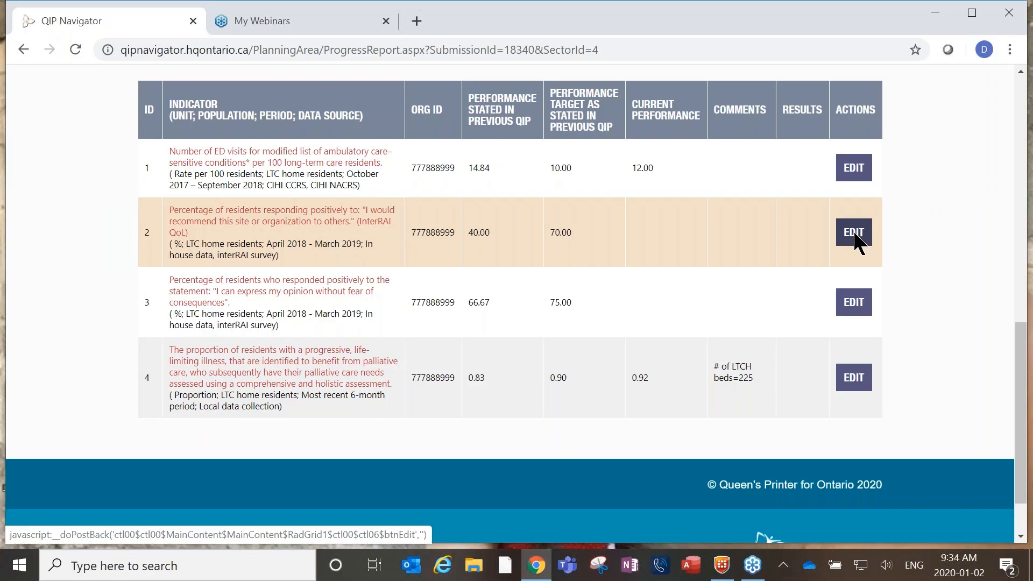
scroll(856, 242, up, 3)
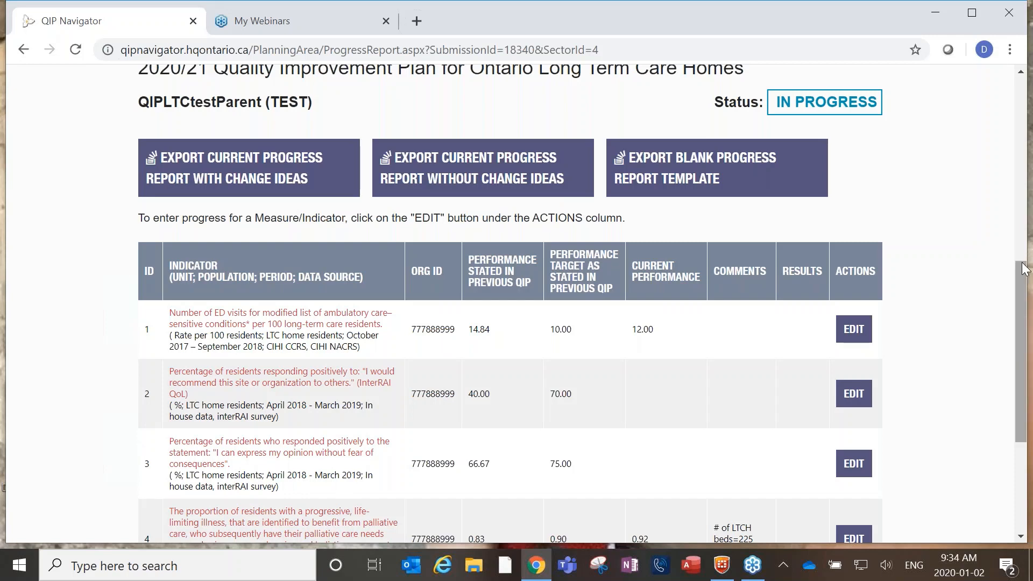
scroll(1023, 269, down, 2)
scroll(1023, 269, down, 2)
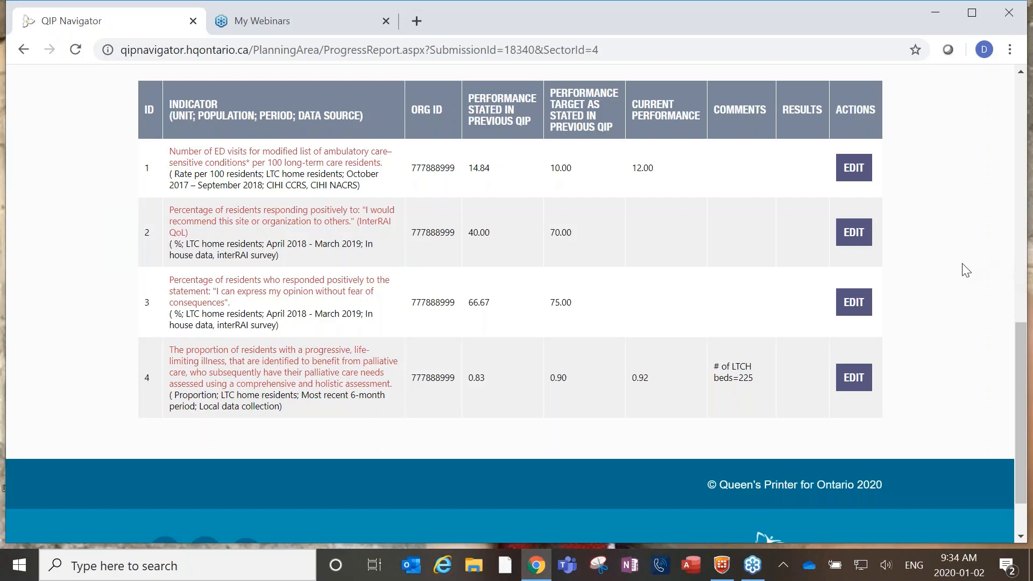
scroll(955, 266, up, 3)
scroll(955, 266, up, 2)
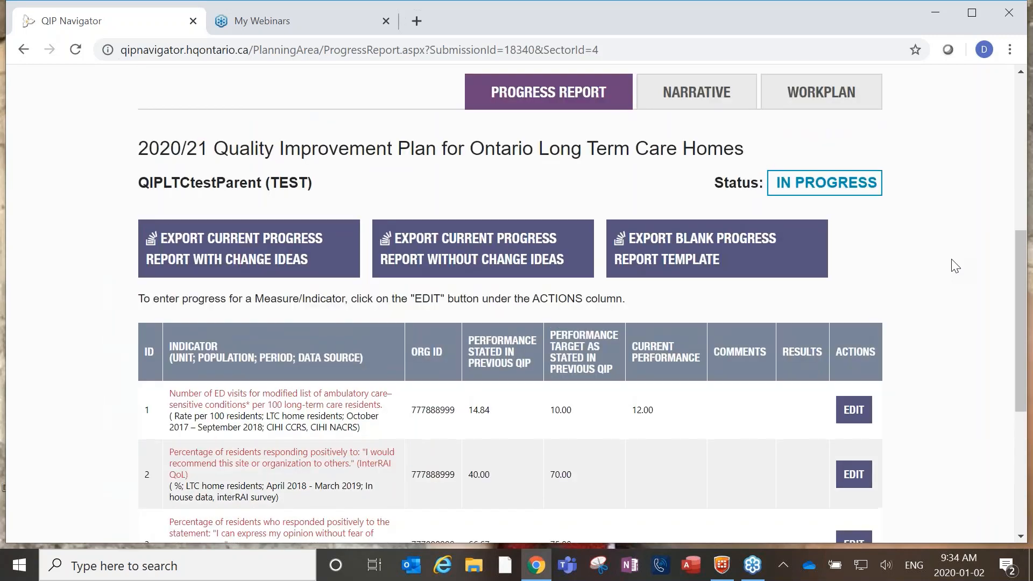